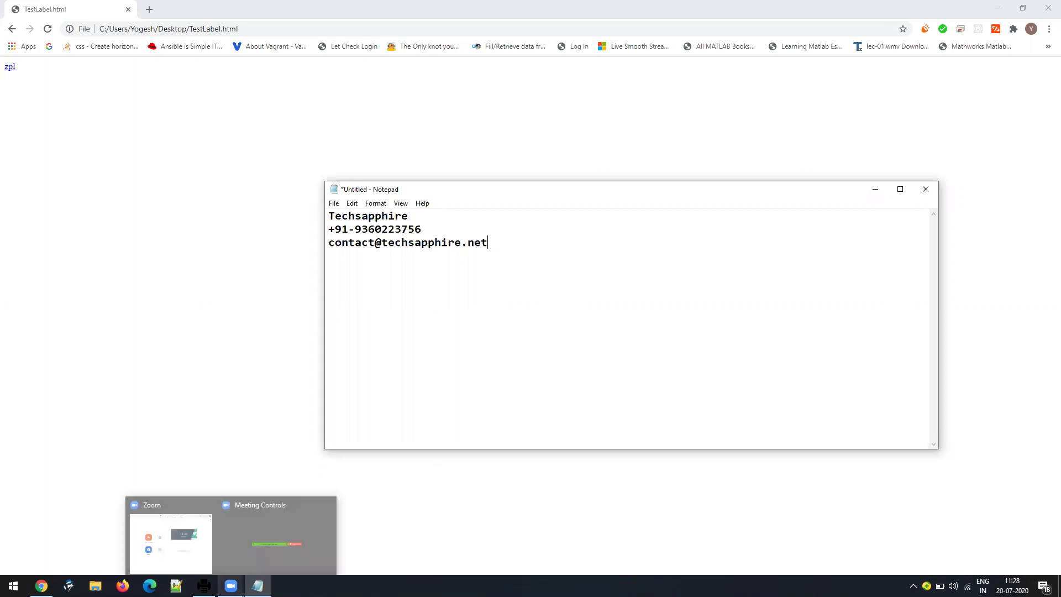
Open the Zpl Printer virtual printer and minimize the Notepad contact note.
{"action": "left_click", "coordinate": [179, 538]}
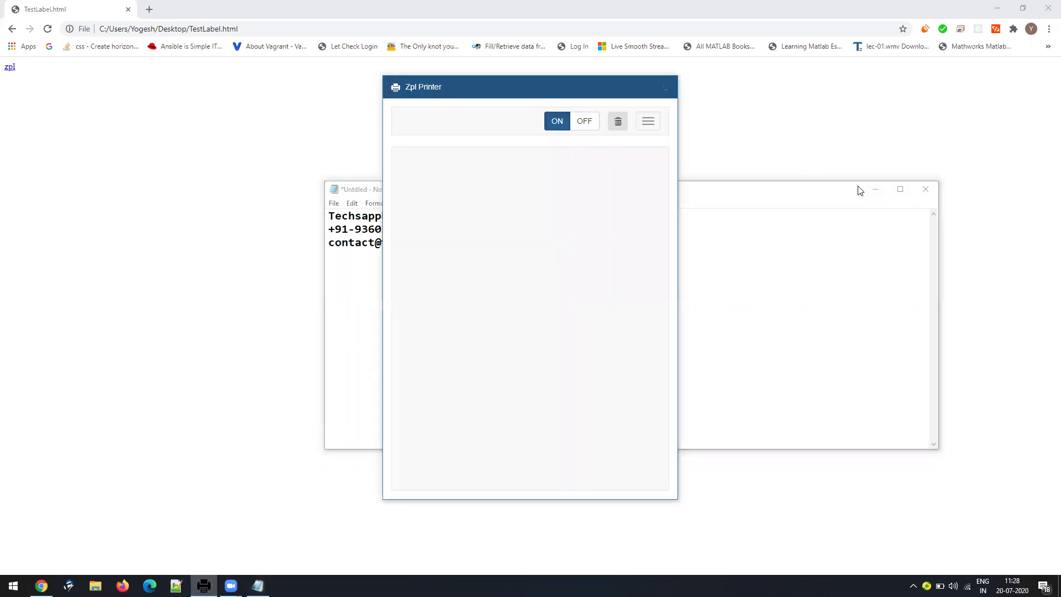
{"action": "left_click", "coordinate": [875, 189]}
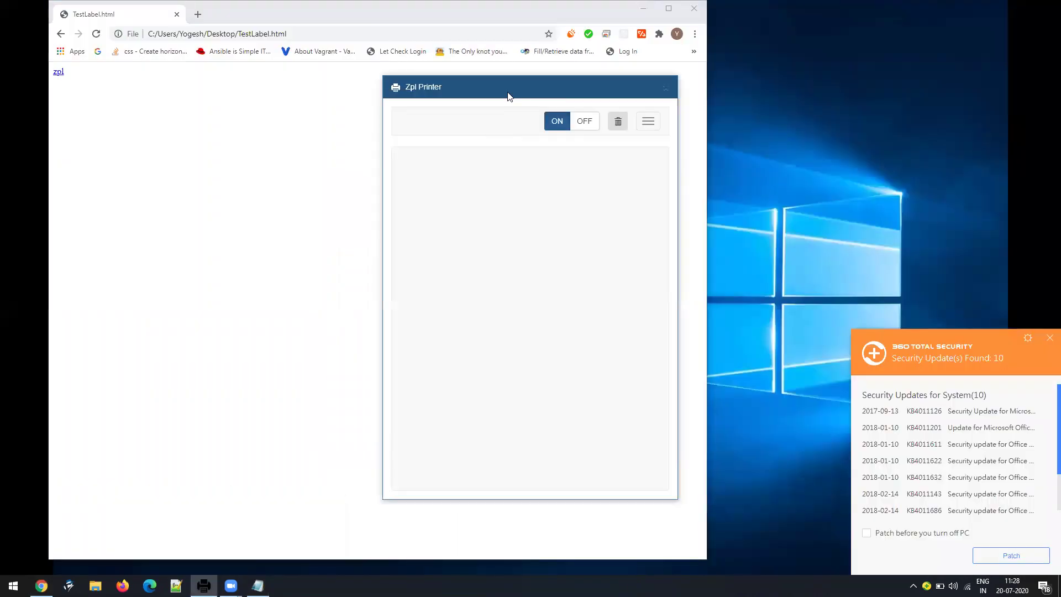
Move Zpl Printer right, print the barcode 234512218 label from the zpl link, and restore Notepad.
{"action": "left_click_drag", "start_coordinate": [509, 97], "coordinate": [853, 76]}
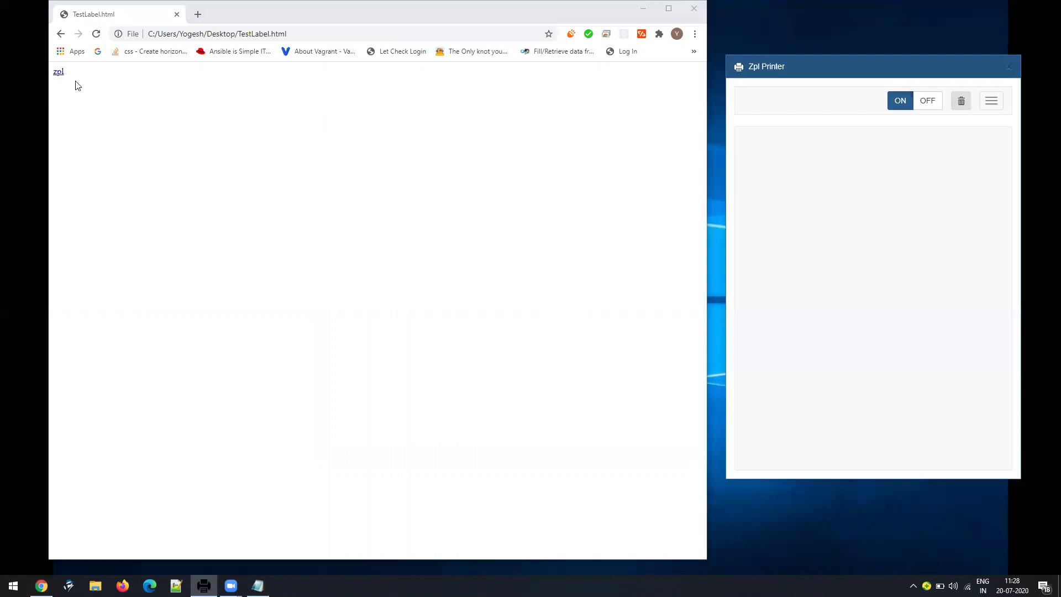
{"action": "left_click", "coordinate": [56, 77]}
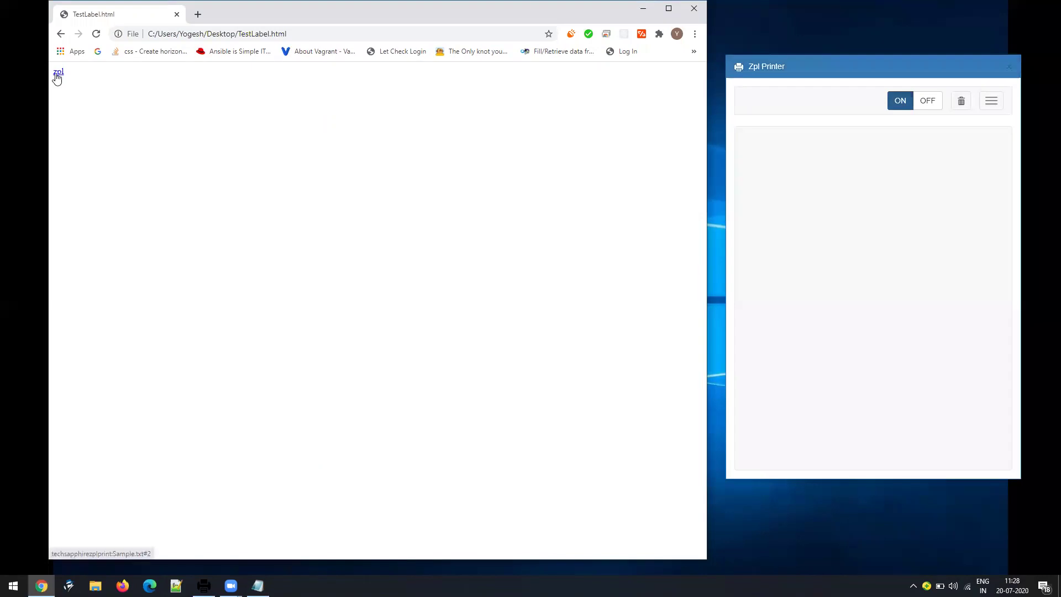
{"action": "left_click", "coordinate": [56, 76]}
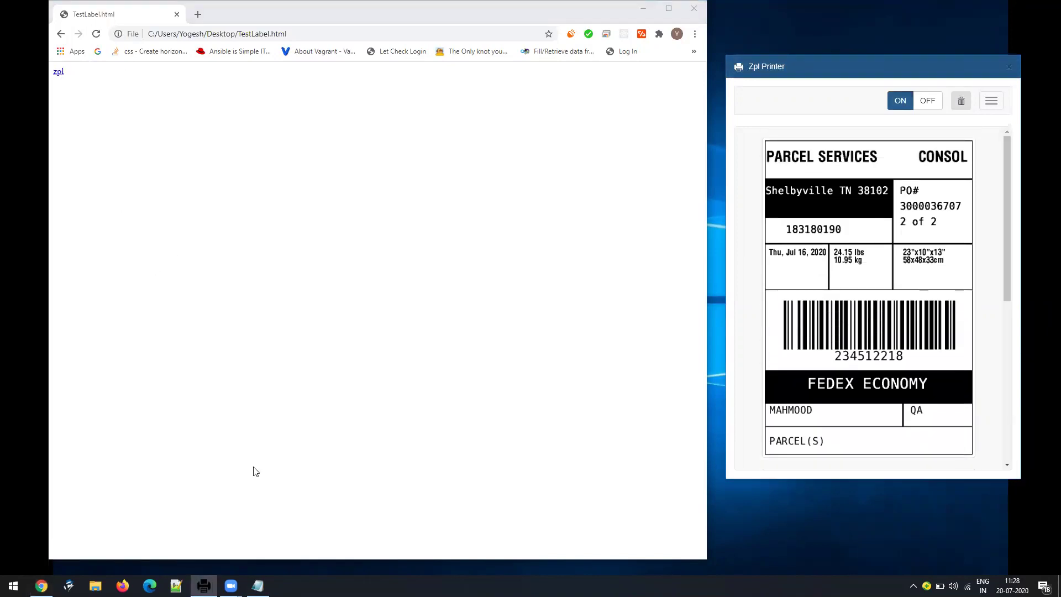
{"action": "left_click", "coordinate": [258, 585]}
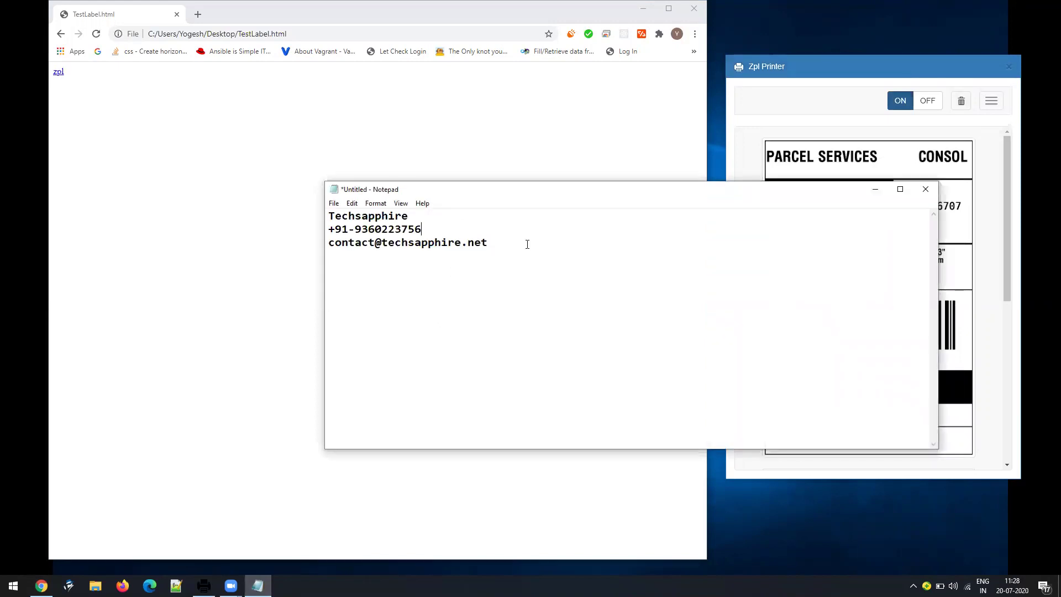
Select the contact note lines, hide Notepad, and reprint the label from the zpl link.
{"action": "left_click_drag", "start_coordinate": [477, 232], "coordinate": [301, 216]}
{"action": "left_click_drag", "start_coordinate": [489, 242], "coordinate": [316, 249]}
{"action": "left_click", "coordinate": [256, 215]}
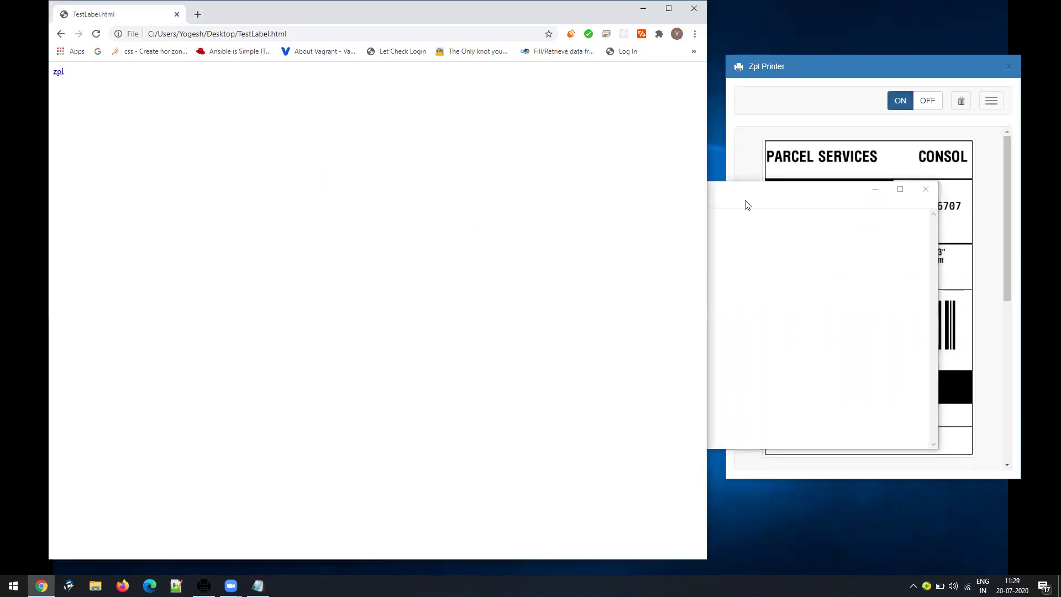
{"action": "left_click", "coordinate": [859, 198]}
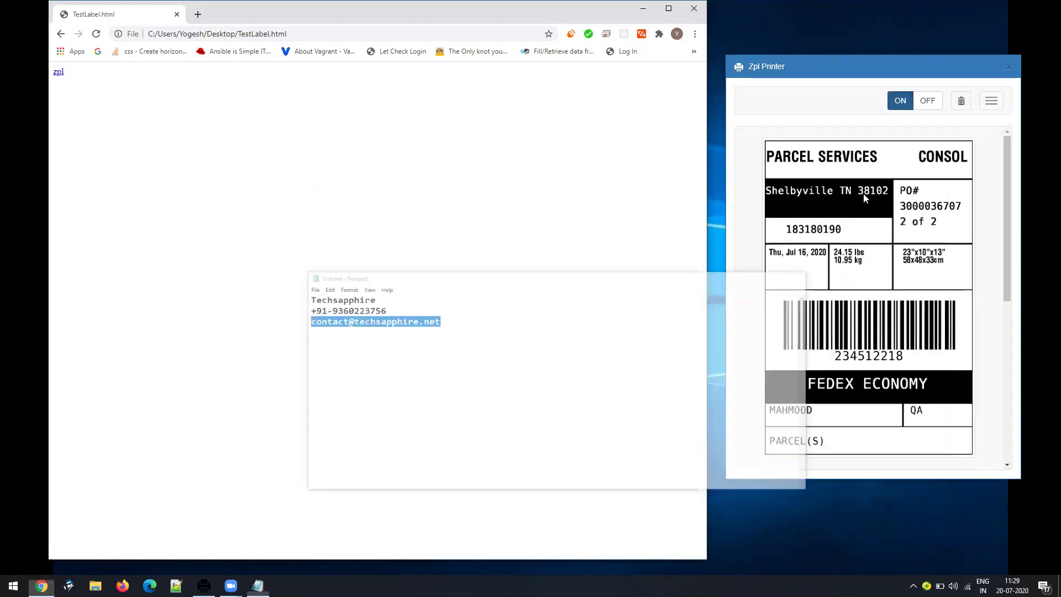
{"action": "left_click", "coordinate": [60, 77]}
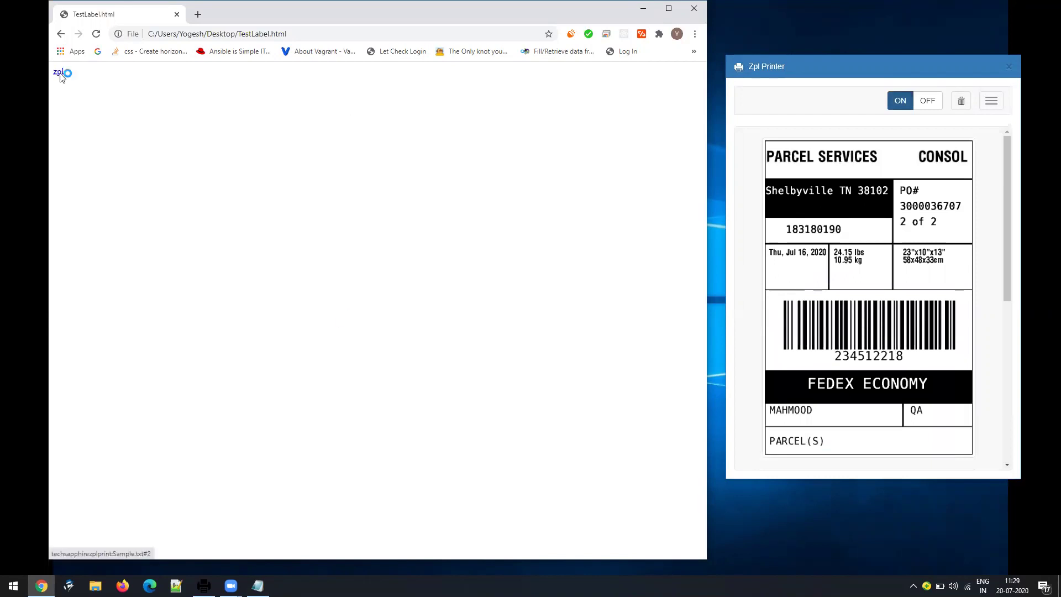